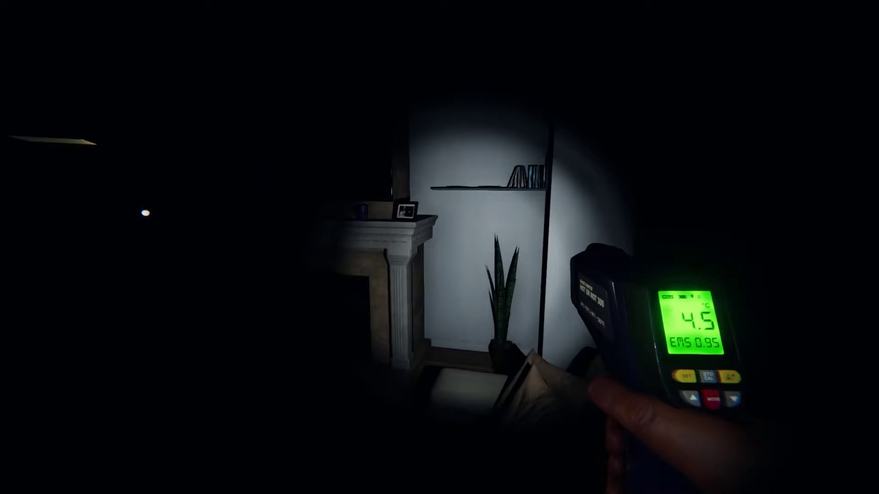
Step: Walk from the fireplace room back to the truck's salt, candle and lighter shelf
key(w)
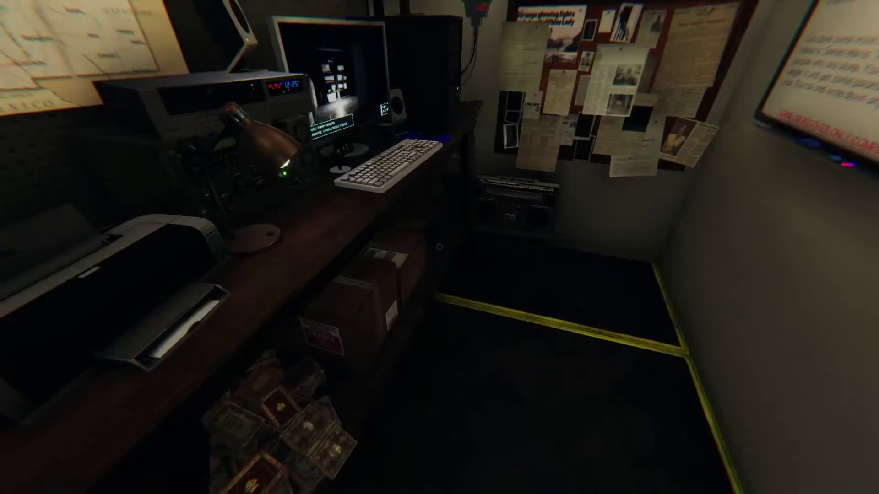
Step: View the truck's camera monitor, then move back to face the salt shelf and activity monitor
key(w)
key(e)
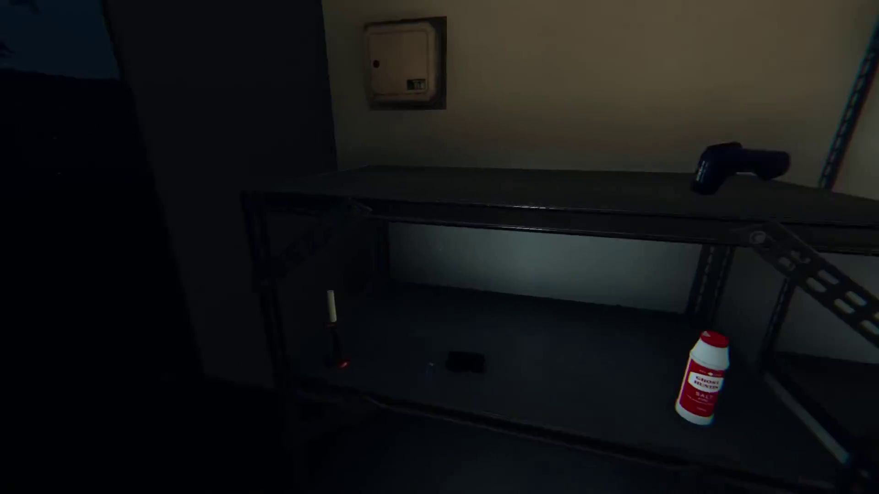
key(w)
key(s)
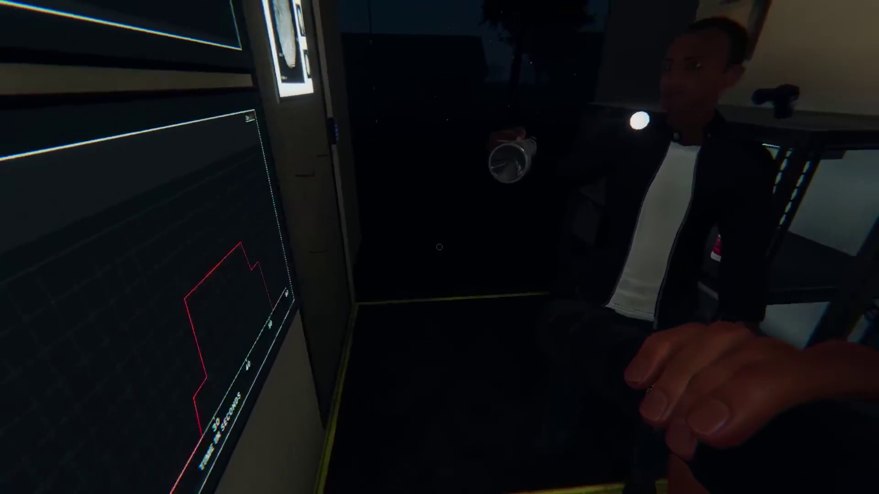
key(w)
key(w)
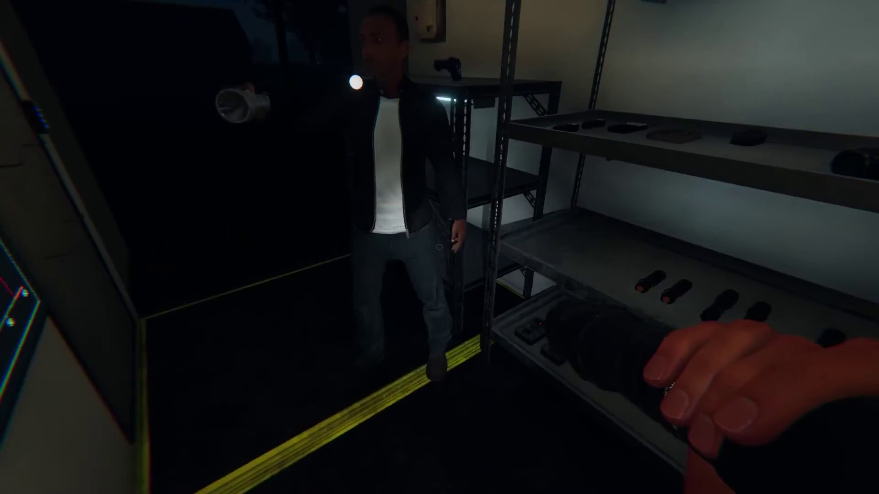
mouse_move(439, 247)
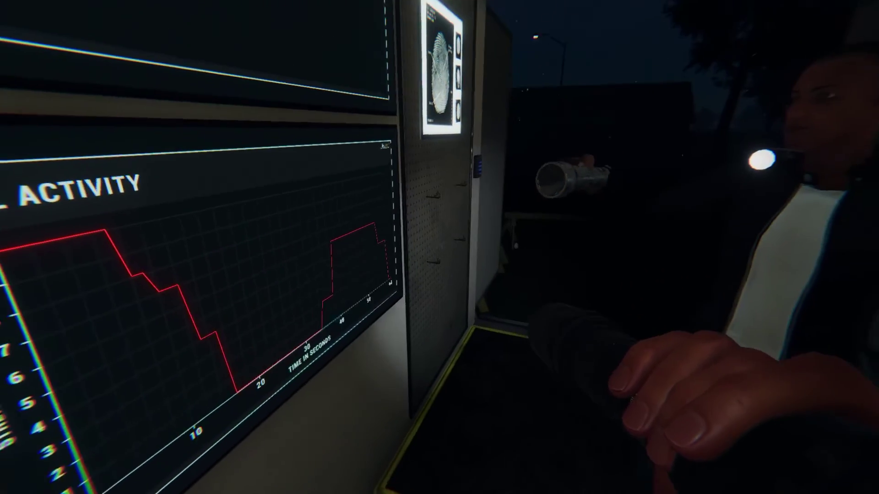
Step: Open the journal with J and switch to the Ghost Types page for the Spirit entry
key(j)
click(548, 31)
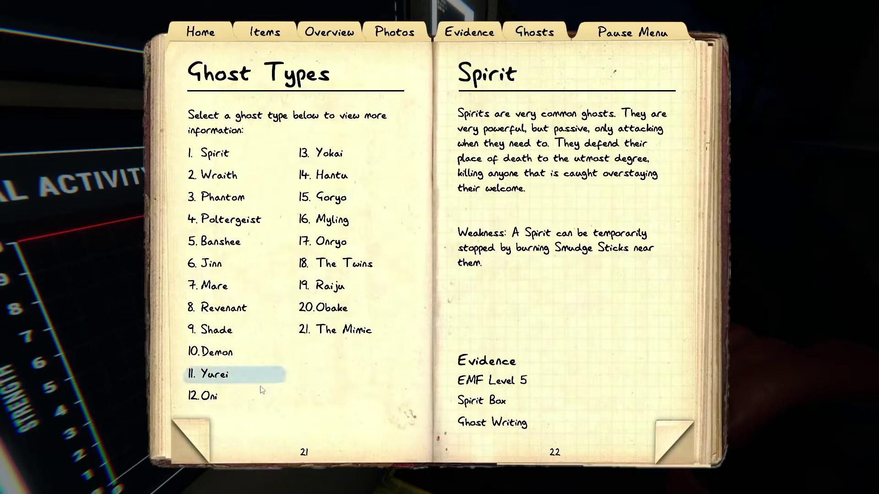